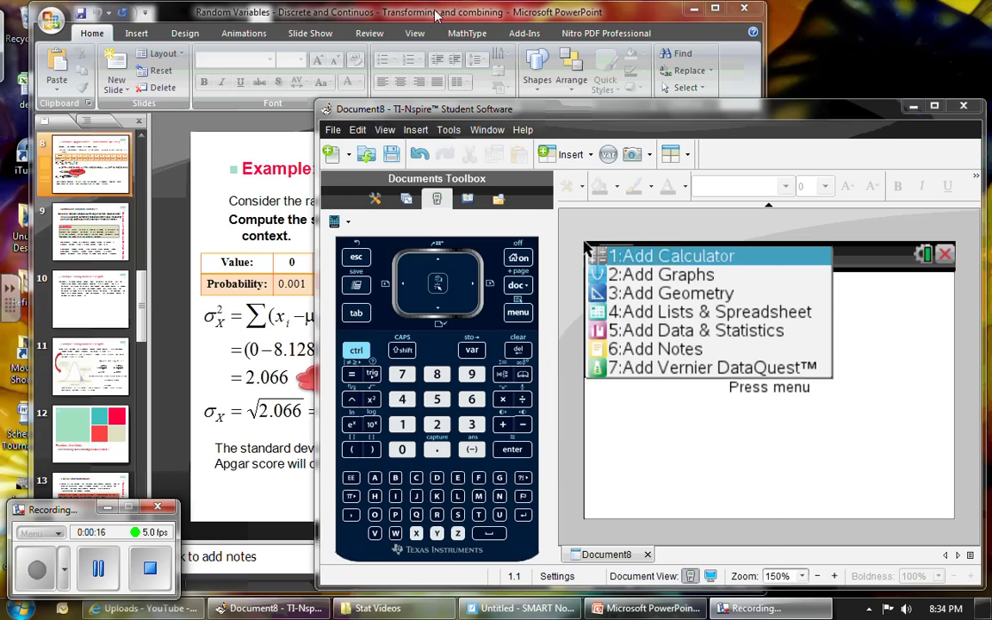
- Shift the Apgar slide left and the TI-Nspire document right so both are visible
click(169, 372)
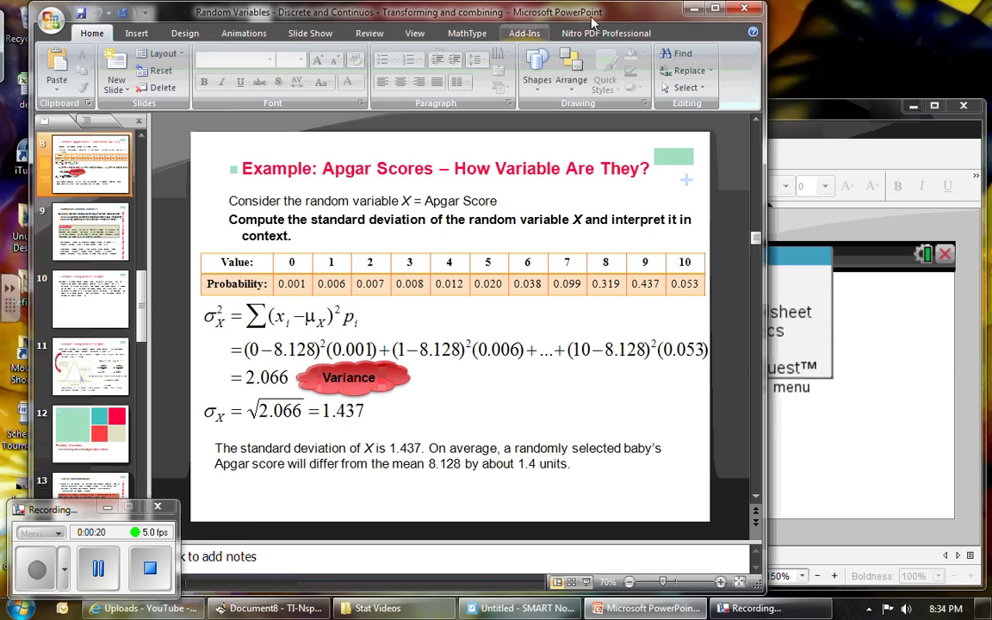
drag(611, 17, 395, 12)
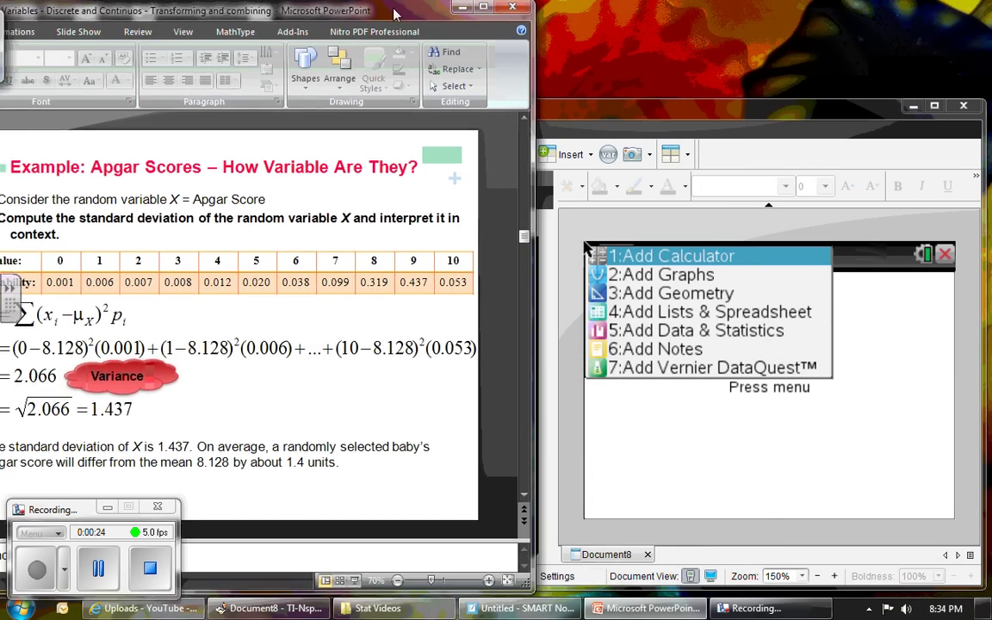
click(655, 110)
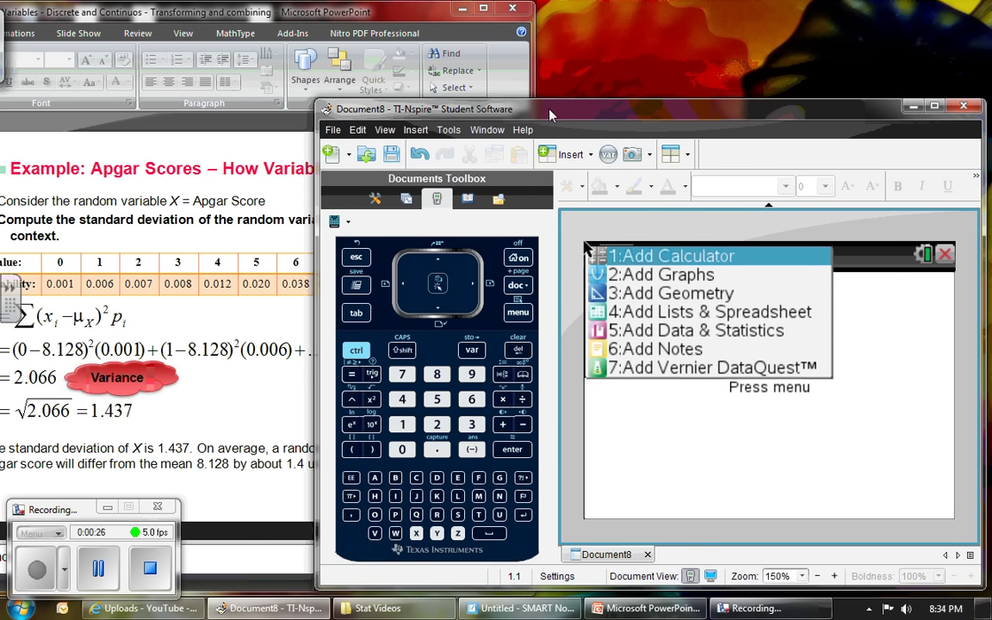
drag(655, 111, 840, 100)
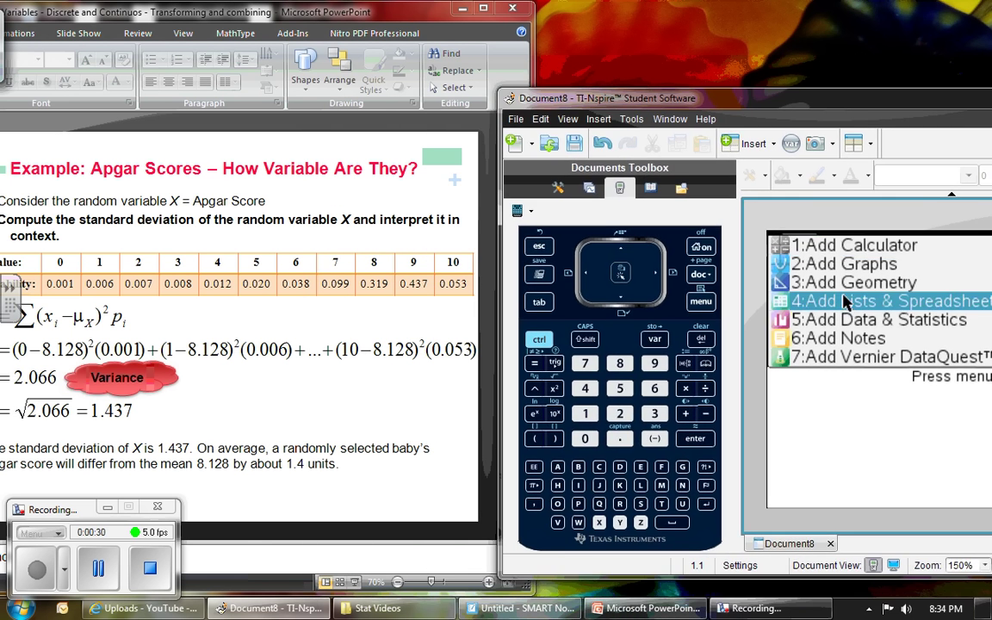
- Add a Lists & Spreadsheet page and name column A apgar and column B apgarprob
click(845, 300)
click(817, 287)
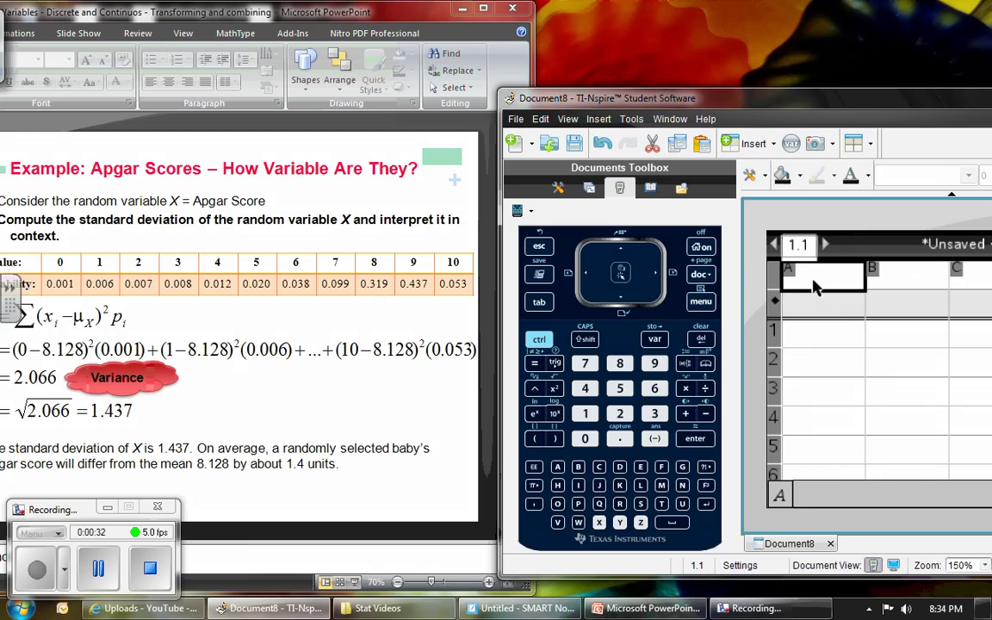
text(apgar)
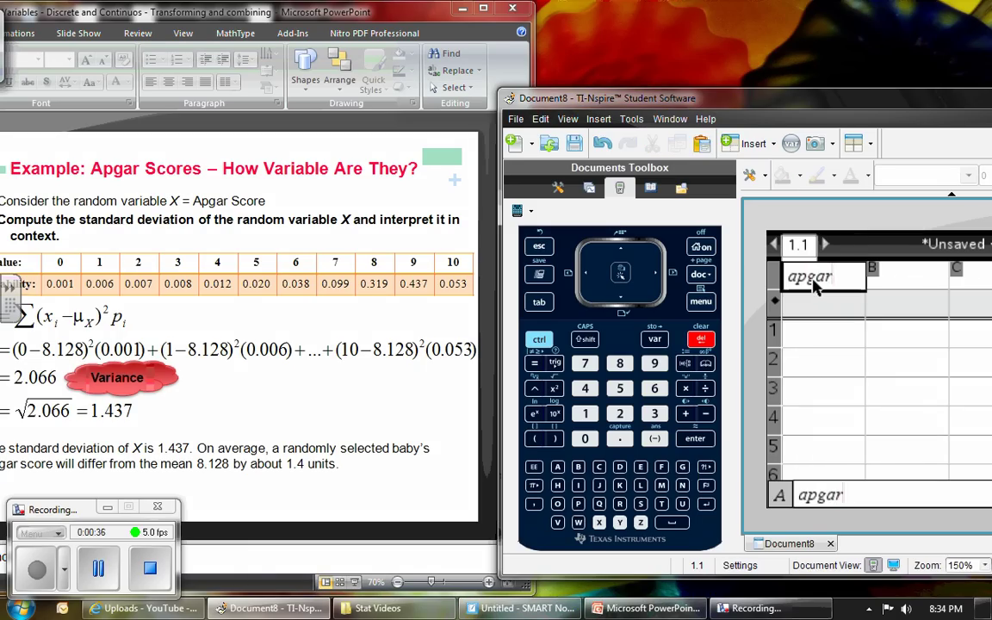
key(Return)
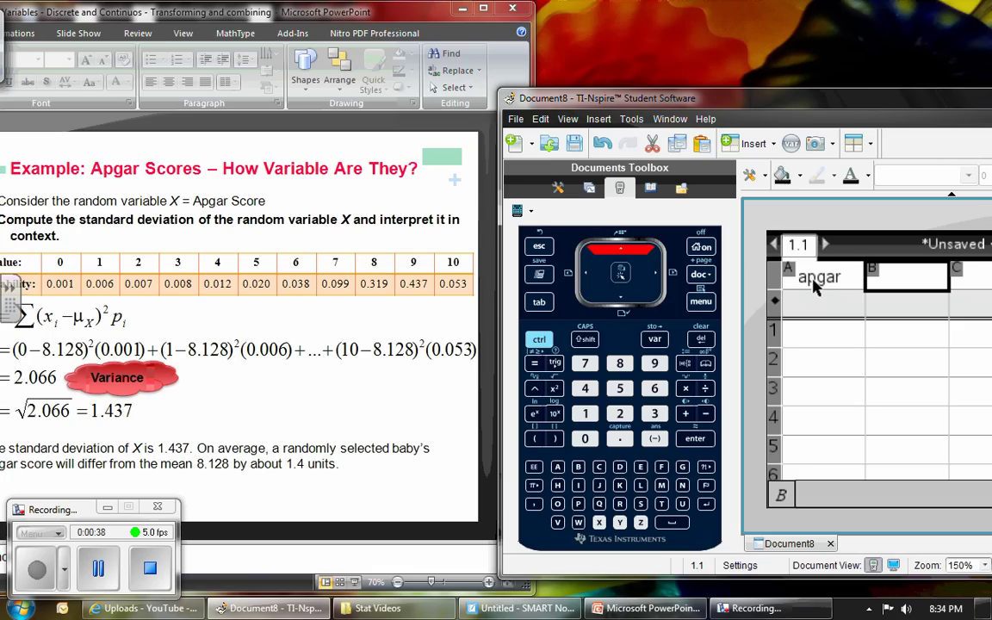
text(prob)
key(BackSpace)
key(BackSpace)
key(BackSpace)
key(BackSpace)
text(apgarprob)
key(Return)
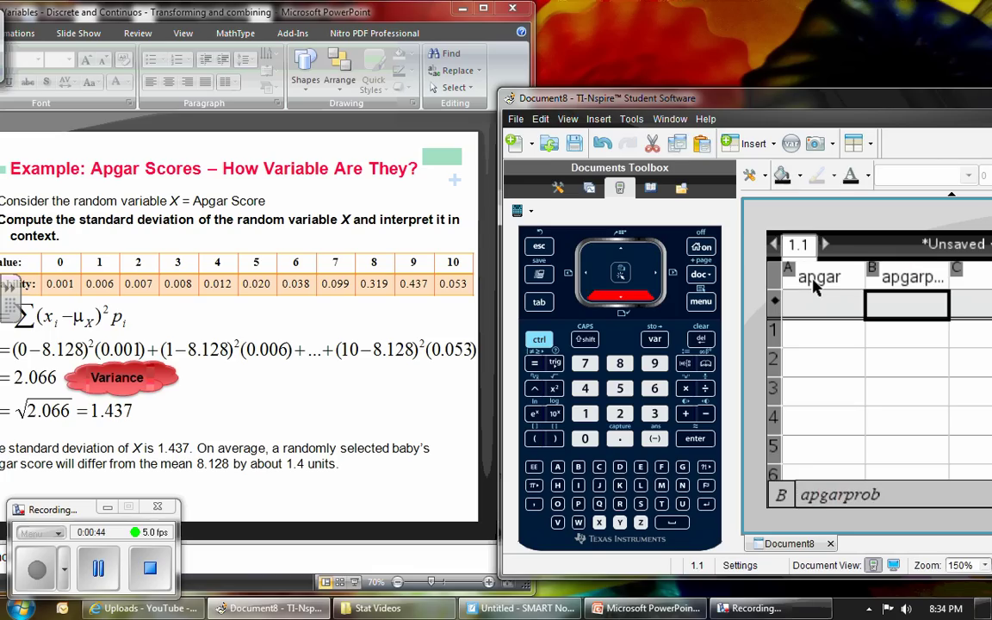
- Enter the Apgar scores 0 through 10 down the apgar column
key(Left)
key(Down)
text(0)
key(Return)
text(1)
key(Return)
text(2)
key(Return)
text(3)
key(Return)
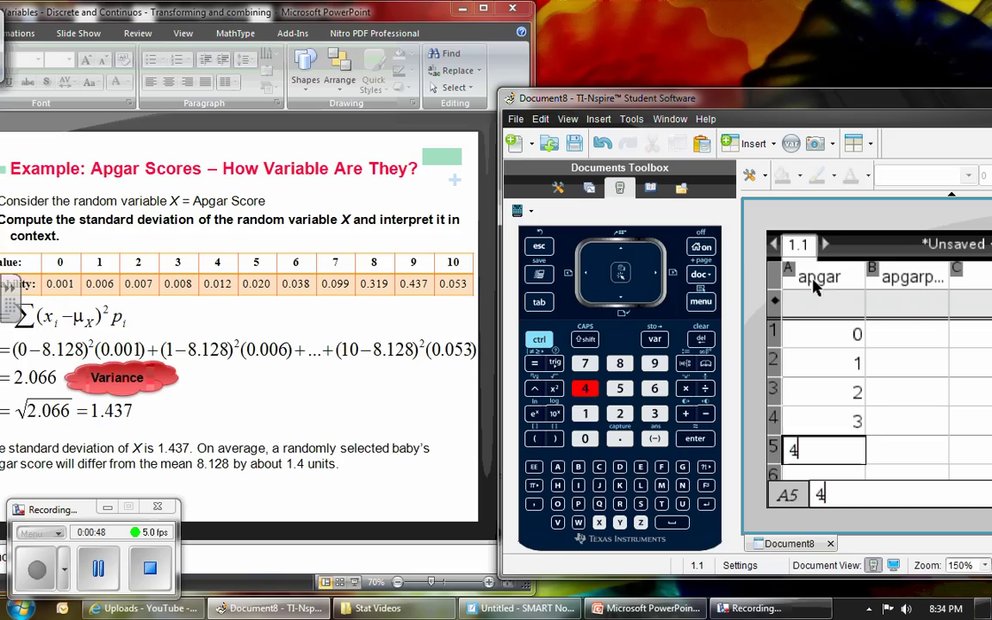
text(4)
key(Return)
text(5)
key(Return)
text(6)
key(Return)
text(7)
key(Return)
text(8)
key(Return)
text(9)
key(Return)
text(10)
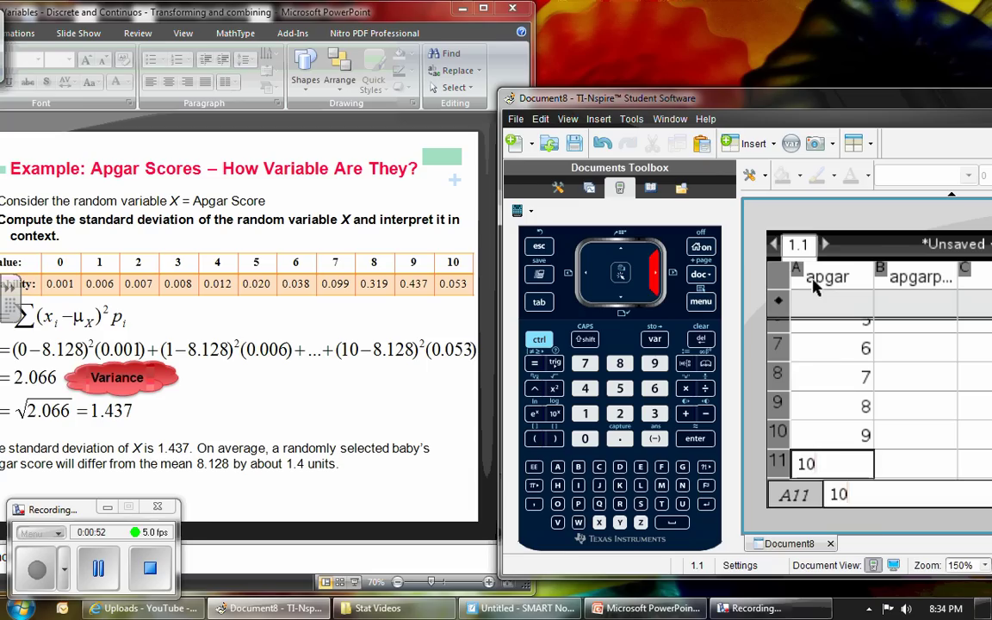
key(Return)
key(Up)
key(Right)
key(Up)
key(Up)
key(Up)
key(Up)
key(Up)
key(Up)
key(Up)
key(Up)
key(Up)
key(Up)
key(Up)
key(Up)
key(Down)
key(Down)
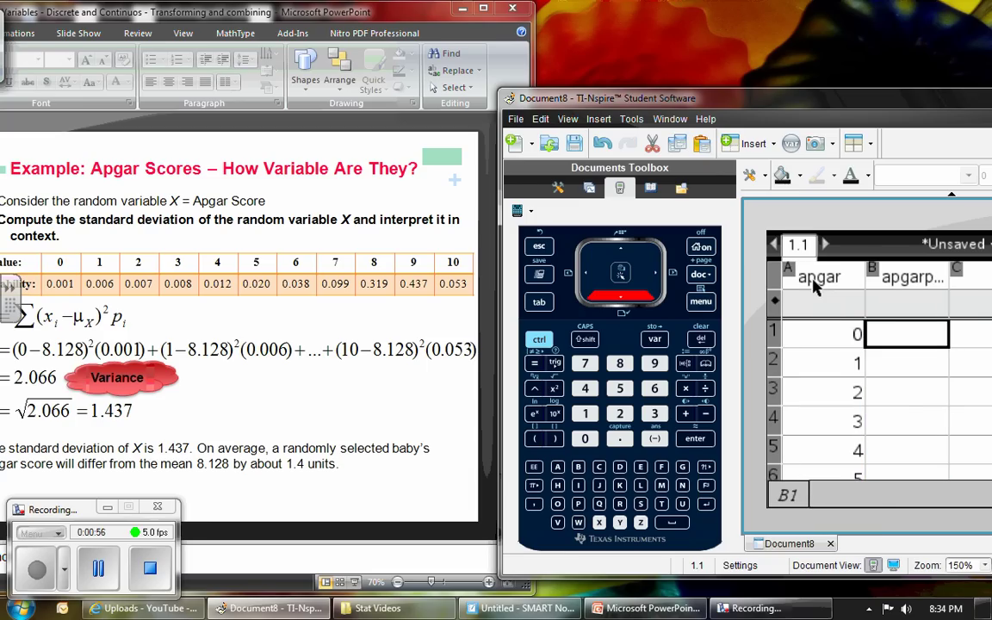
- Enter probabilities 0.001, 0.006, 0.007, 0.008 and 0.012 in the first five apgarprob rows
text(.001)
key(Return)
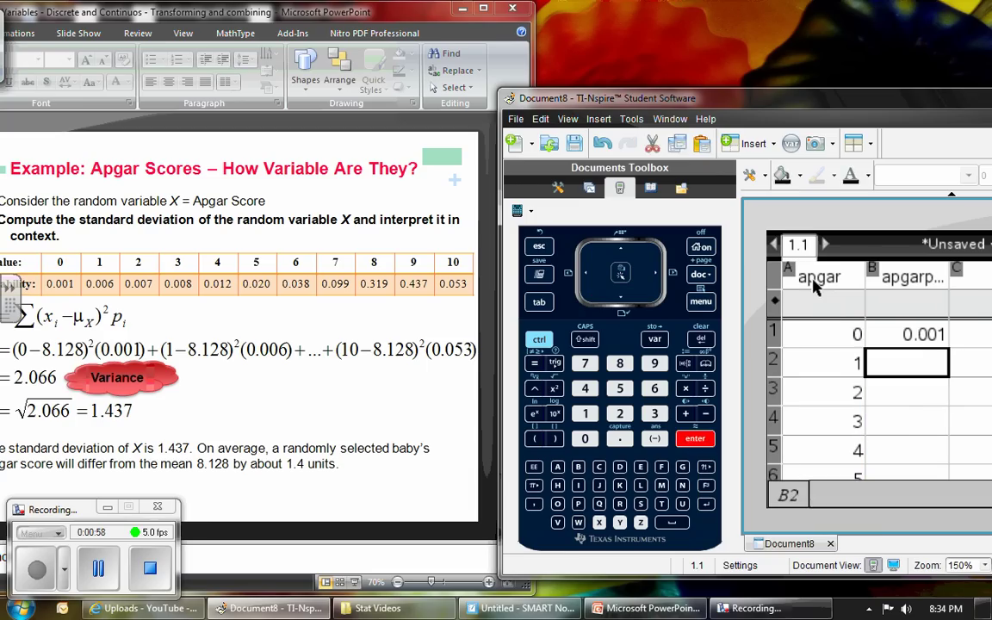
text(.006)
key(Return)
text(.007)
key(Return)
text(.008)
key(Return)
text(.012)
key(Return)
- Enter 0.020, 0.038, 0.099, 0.319, 0.437 and 0.053 in the remaining apgarprob rows
text(.020)
key(Return)
text(.03)
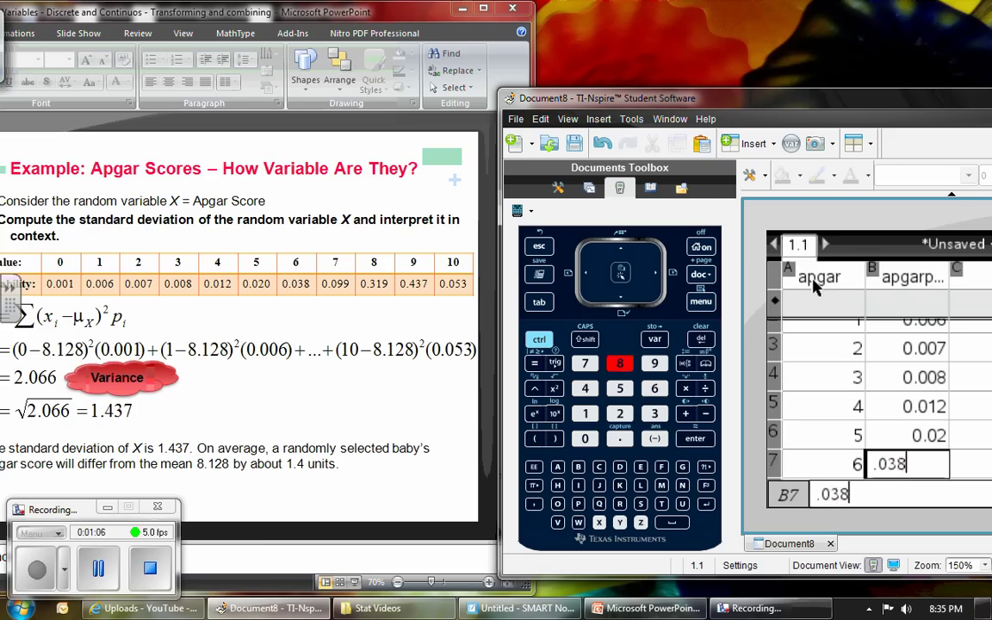
text(8)
key(Return)
text(.099)
key(Return)
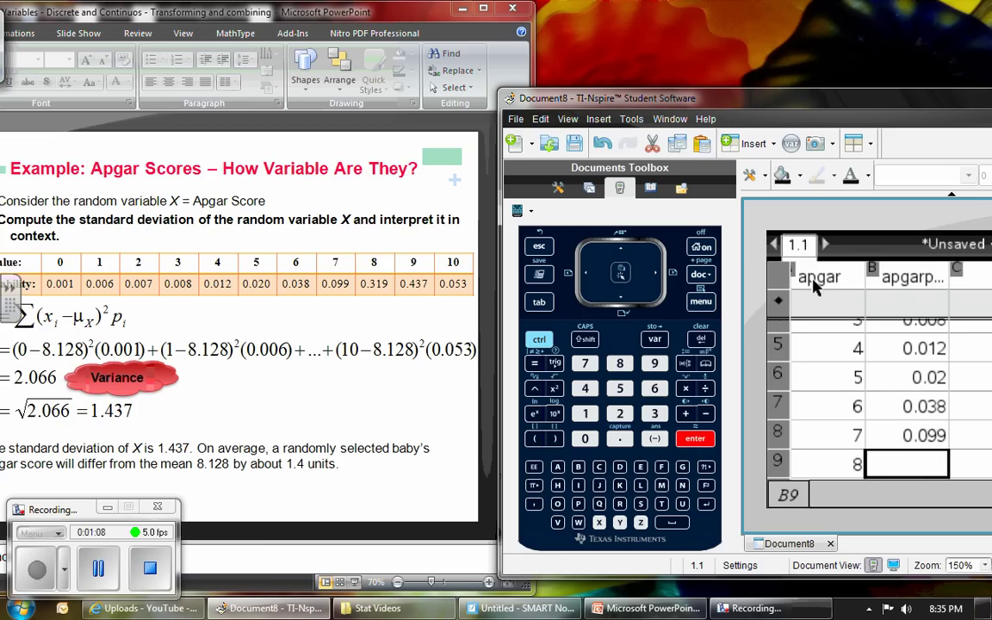
text(.319)
key(Return)
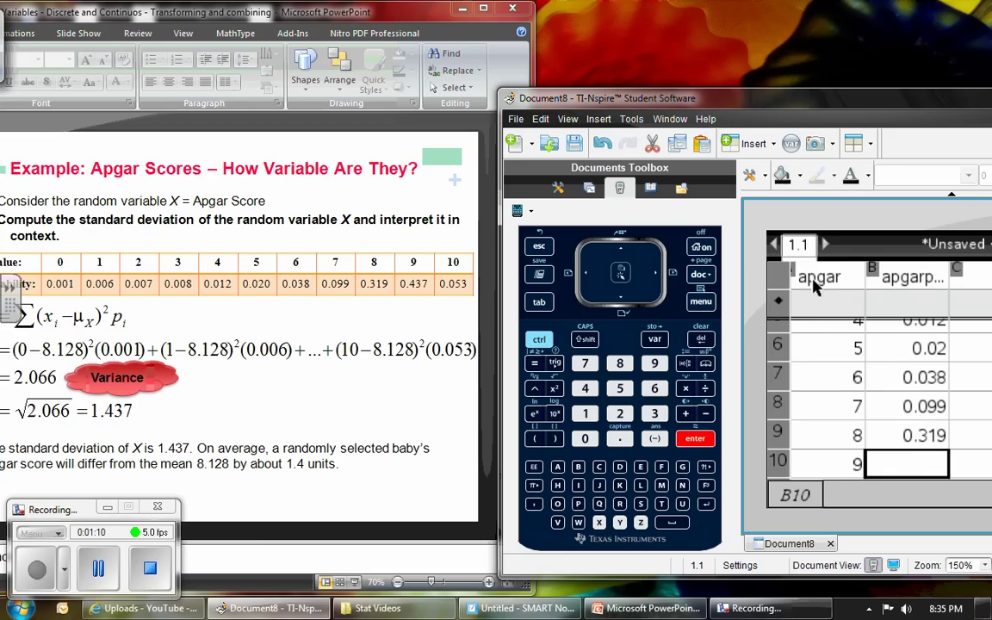
text(.437)
key(Return)
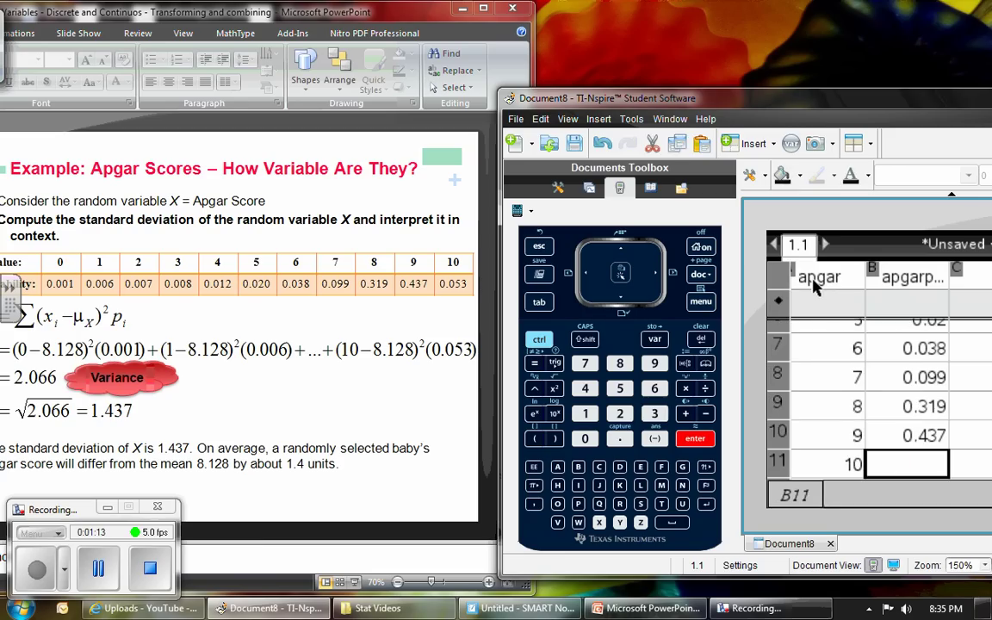
text(.053)
key(Return)
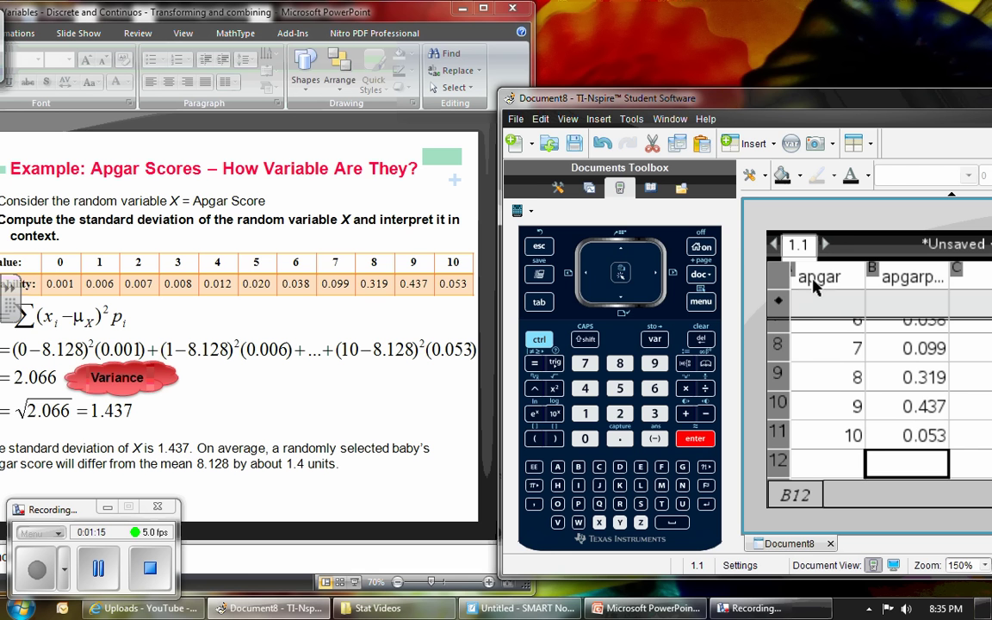
key(Up)
drag(783, 101, 591, 89)
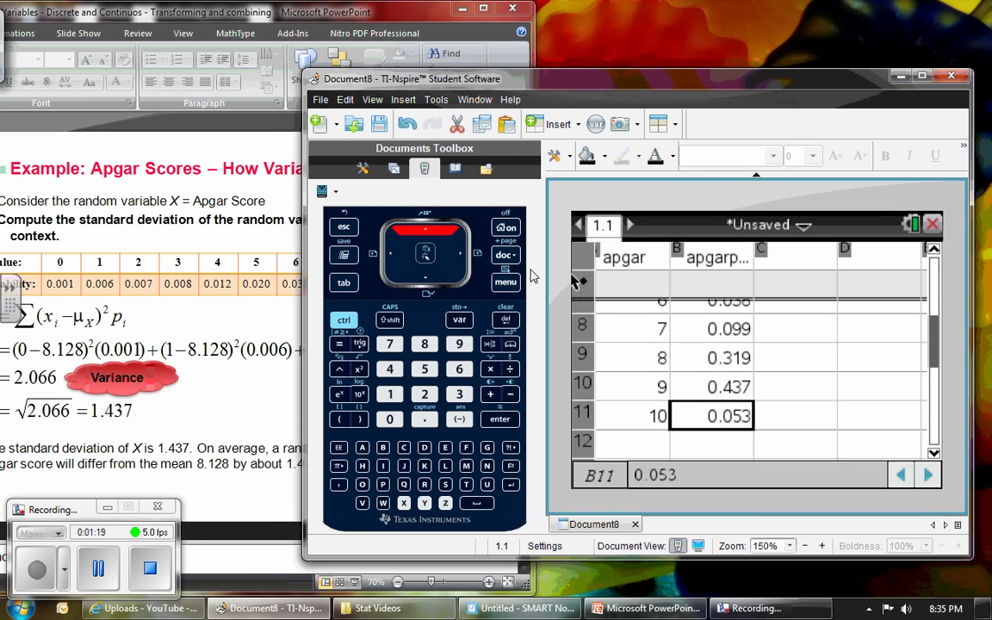
key(Up)
key(Up)
key(Up)
key(Up)
key(Up)
key(Up)
key(Up)
key(Up)
key(Up)
key(Up)
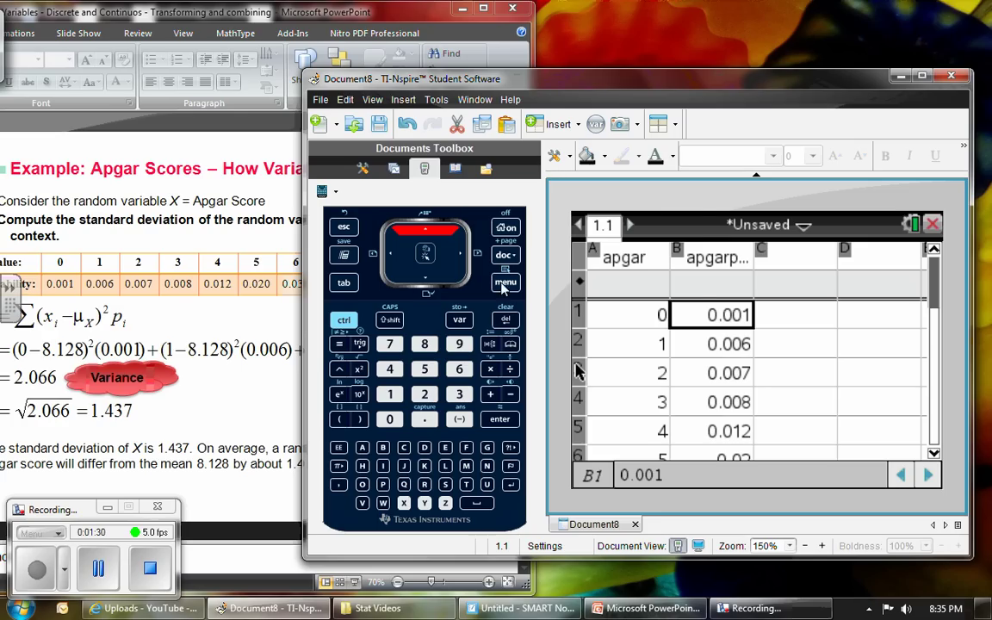
- Run One-Variable Statistics on one list, apgar, using apgarprob as the frequency list
click(497, 287)
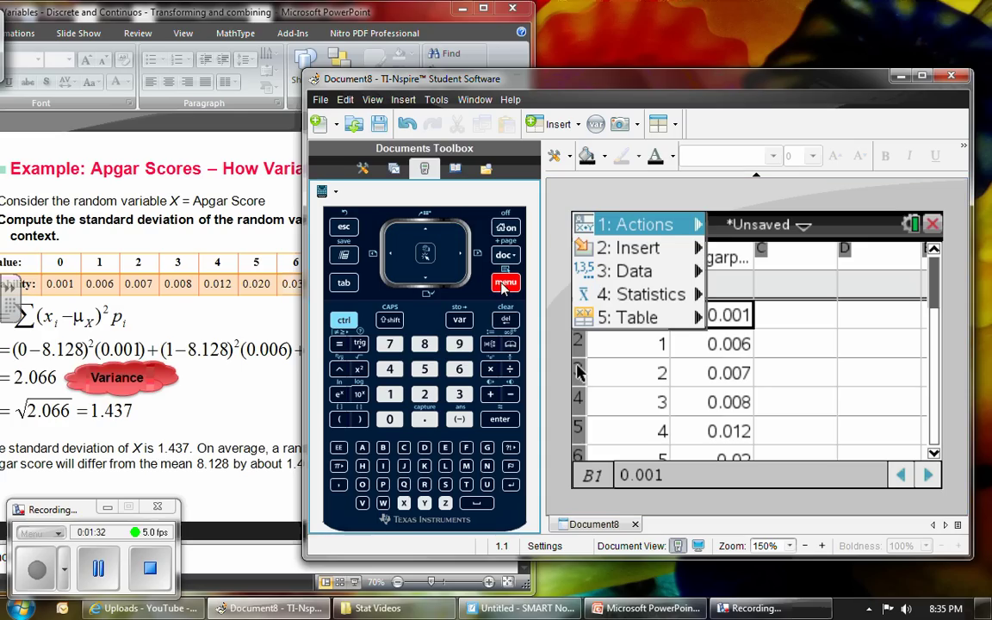
click(622, 297)
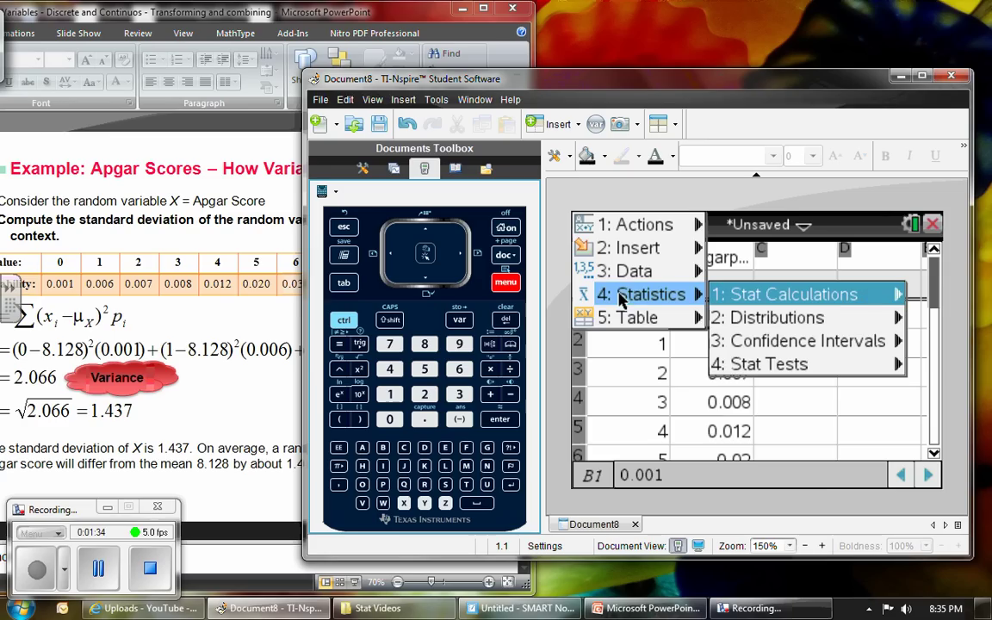
click(755, 298)
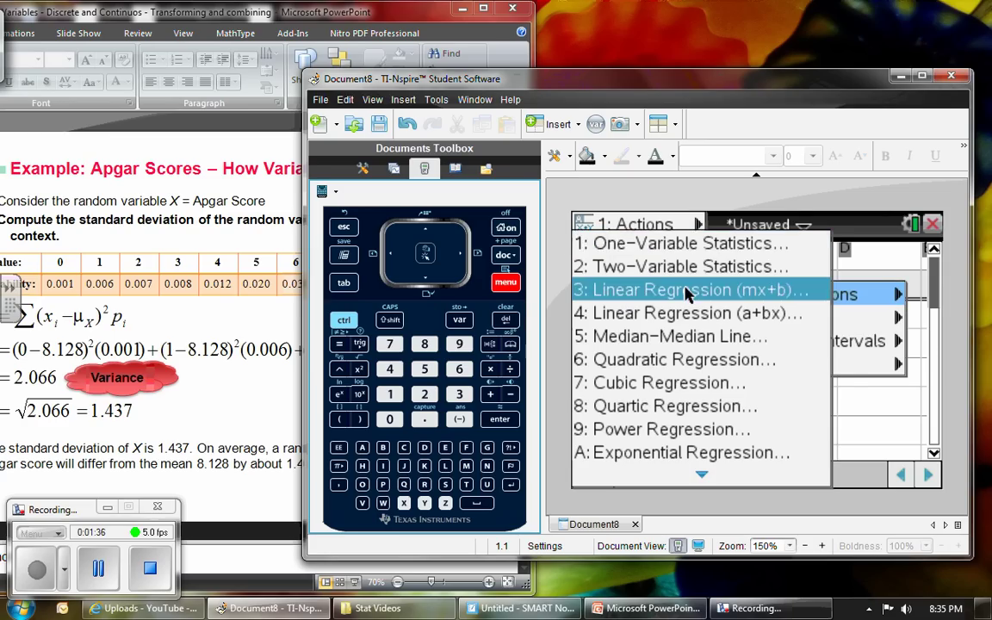
click(631, 247)
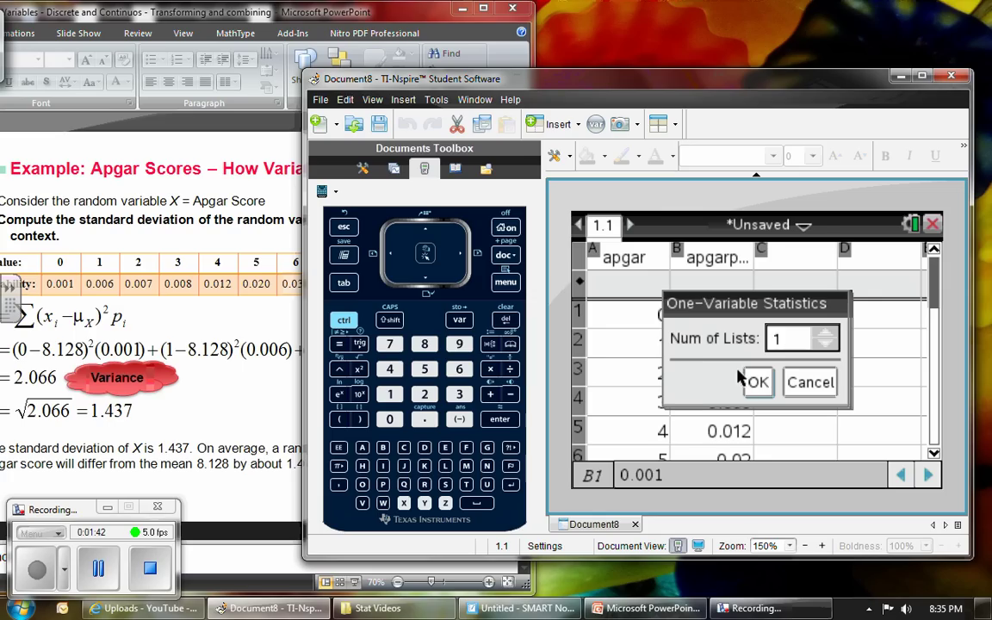
click(758, 383)
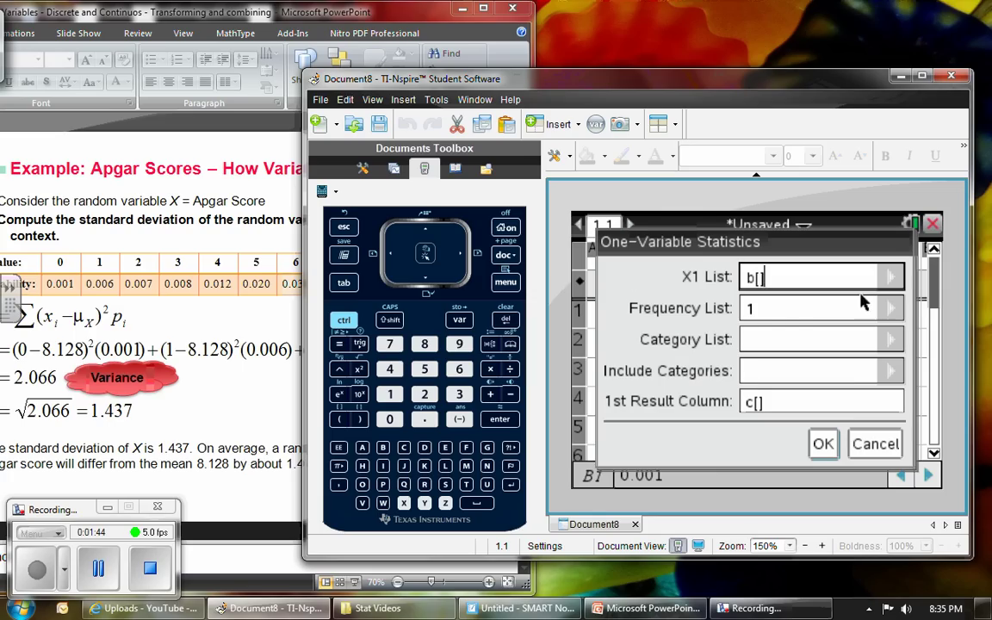
click(890, 279)
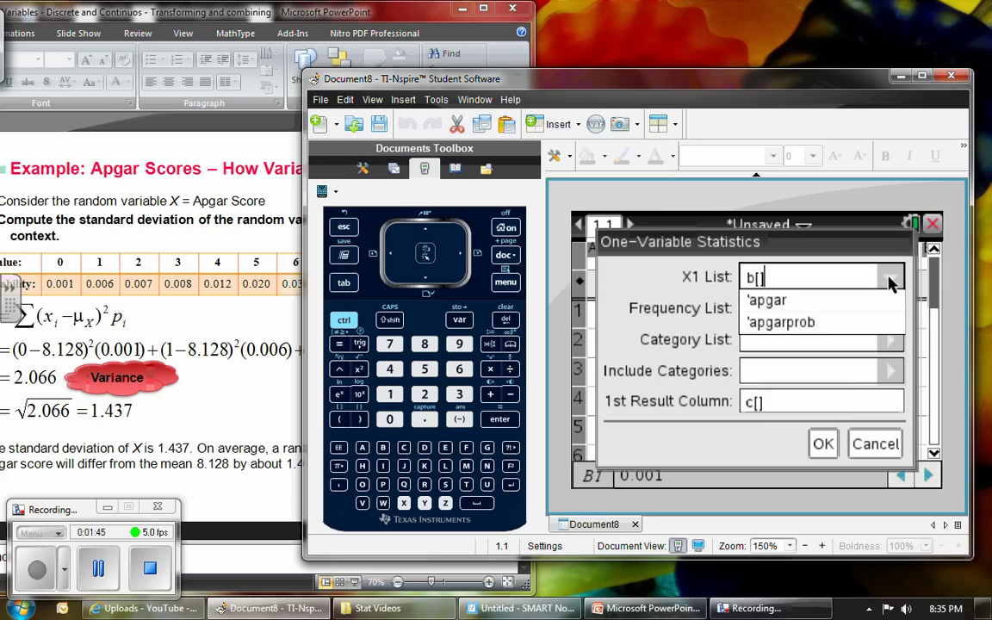
click(767, 300)
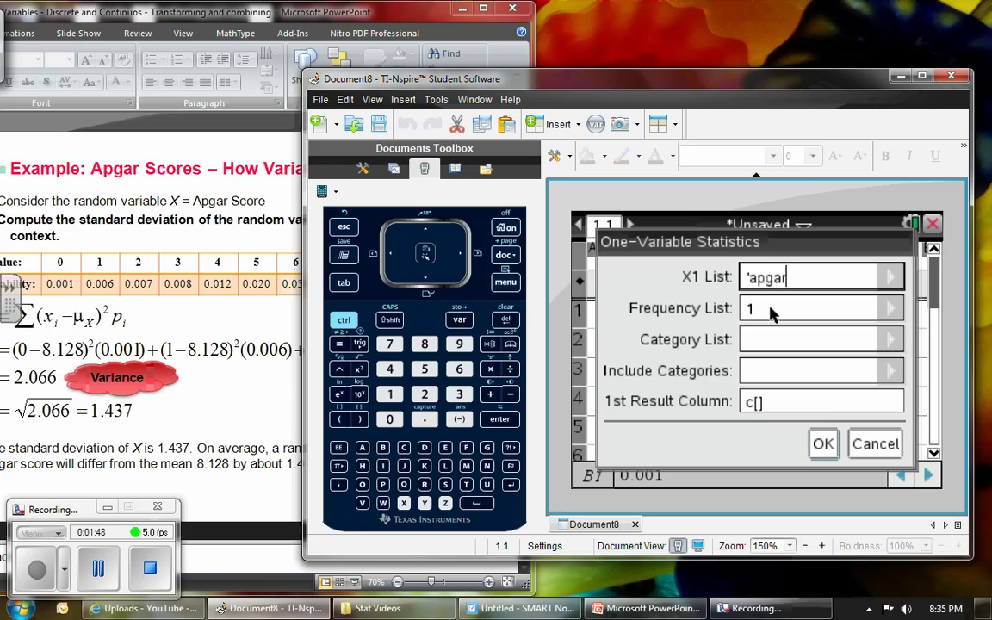
click(892, 313)
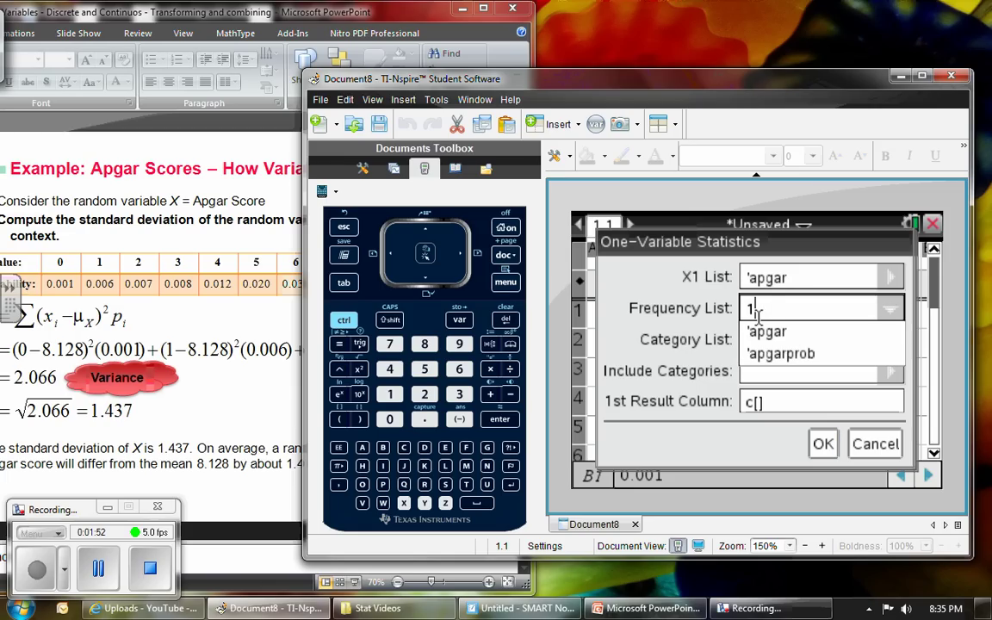
click(775, 354)
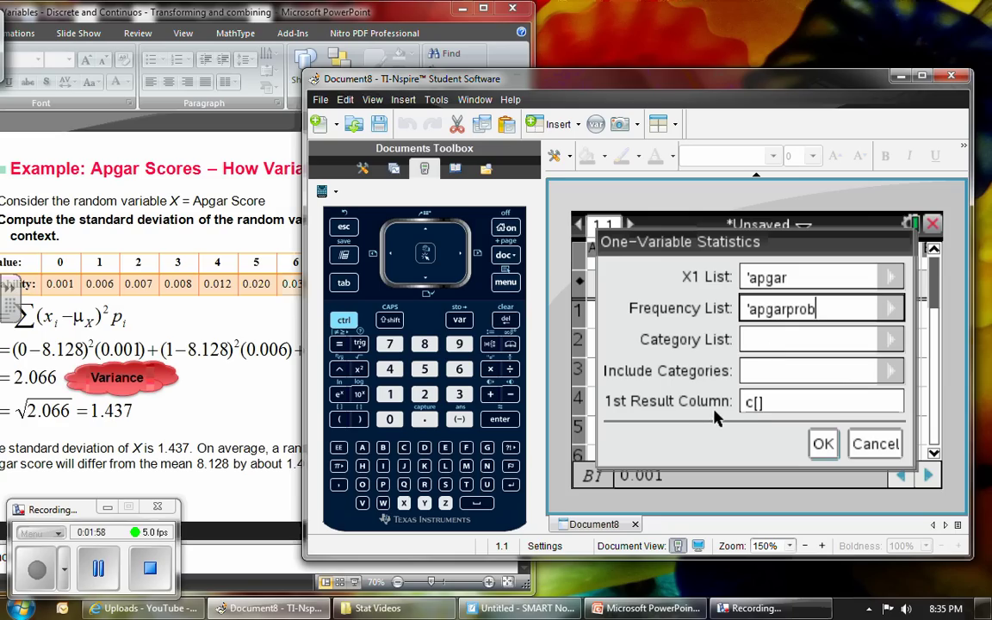
click(821, 443)
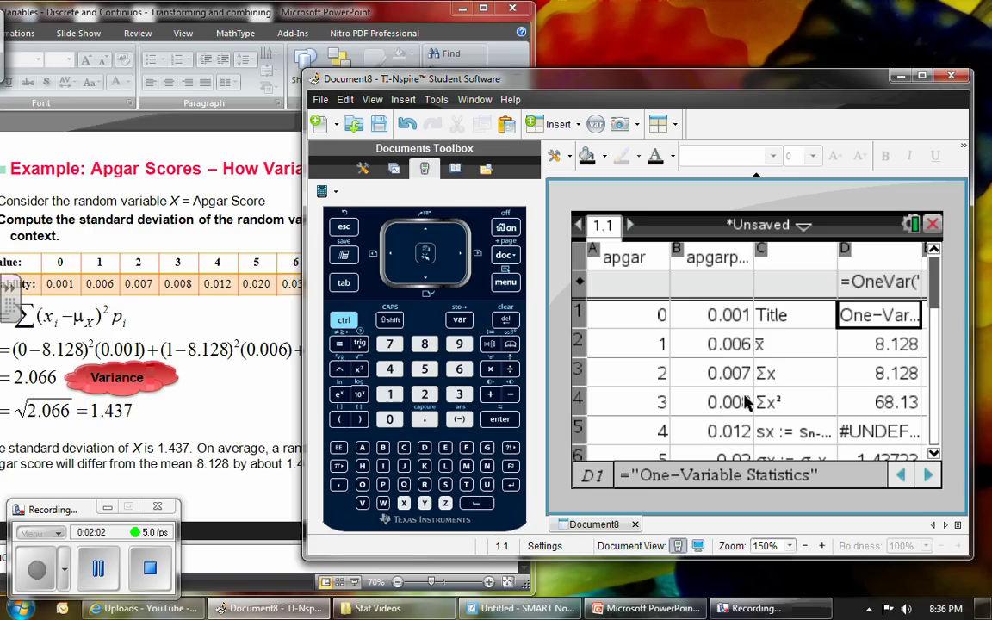
key(Down)
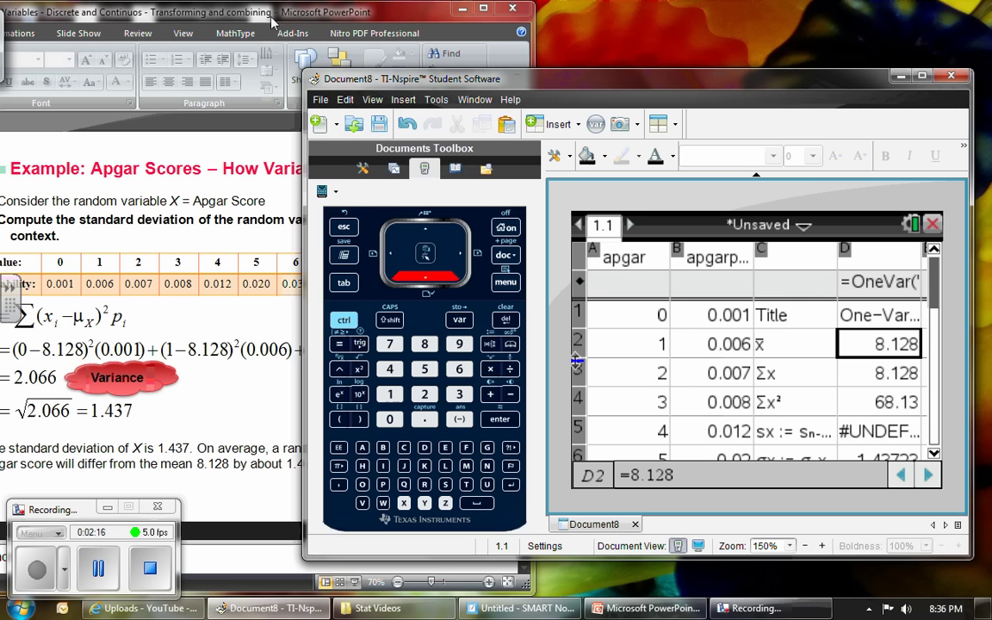
click(215, 405)
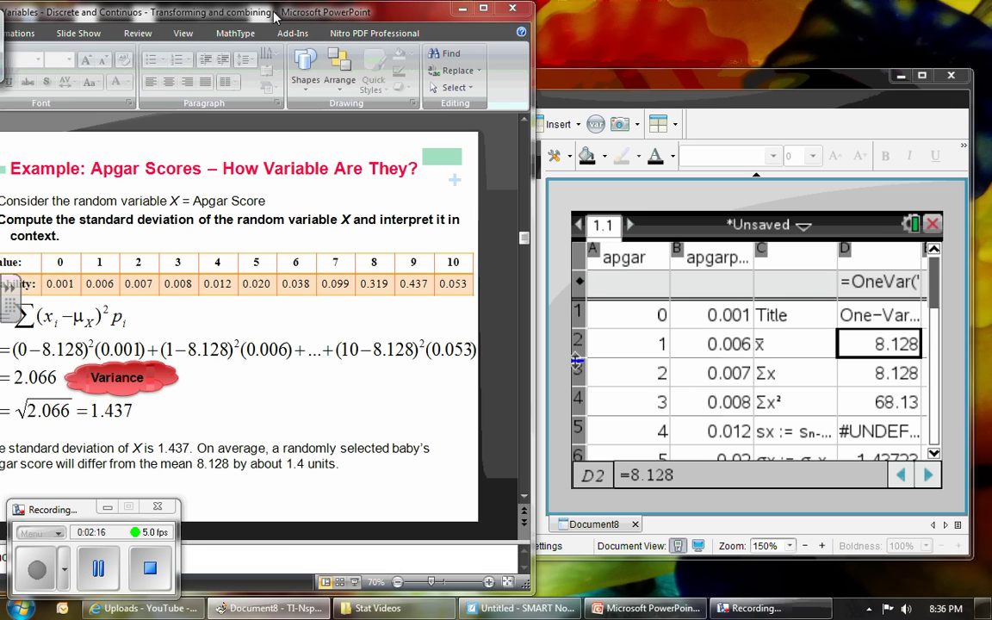
click(767, 80)
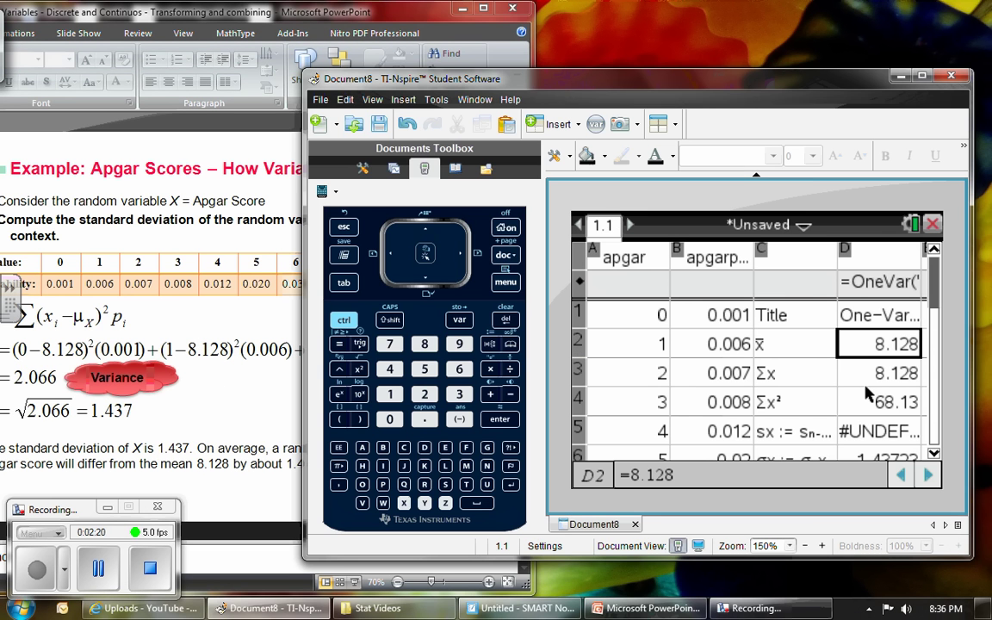
key(Down)
key(Down)
key(Down)
key(Down)
key(Down)
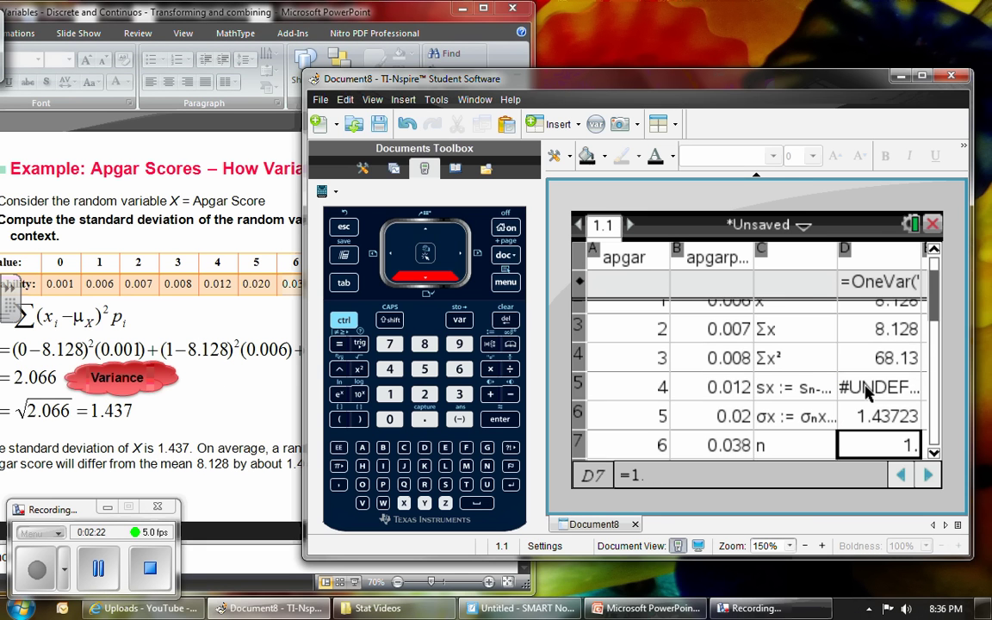
key(Up)
key(Left)
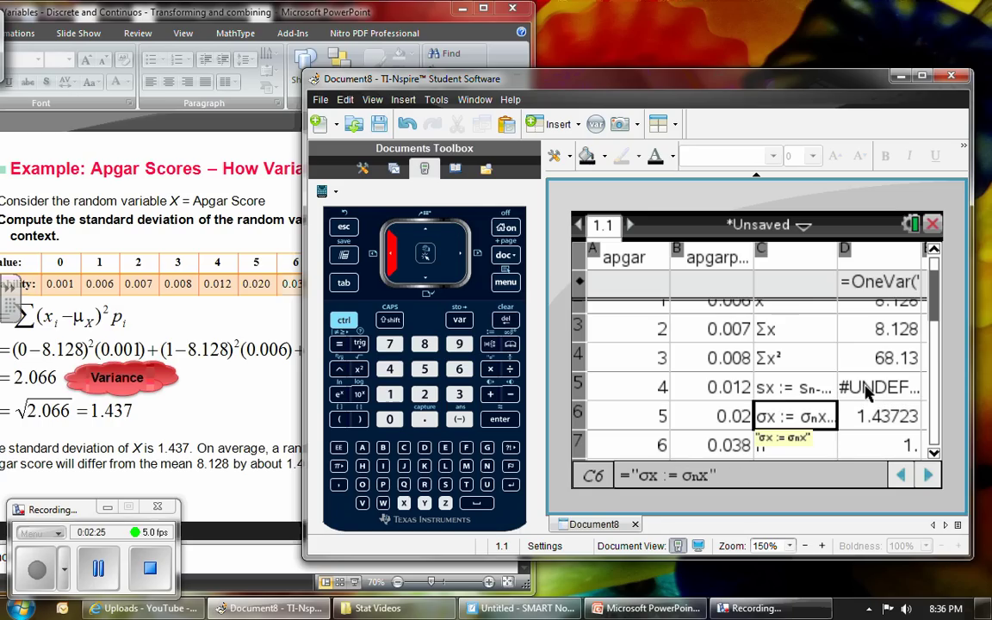
key(Right)
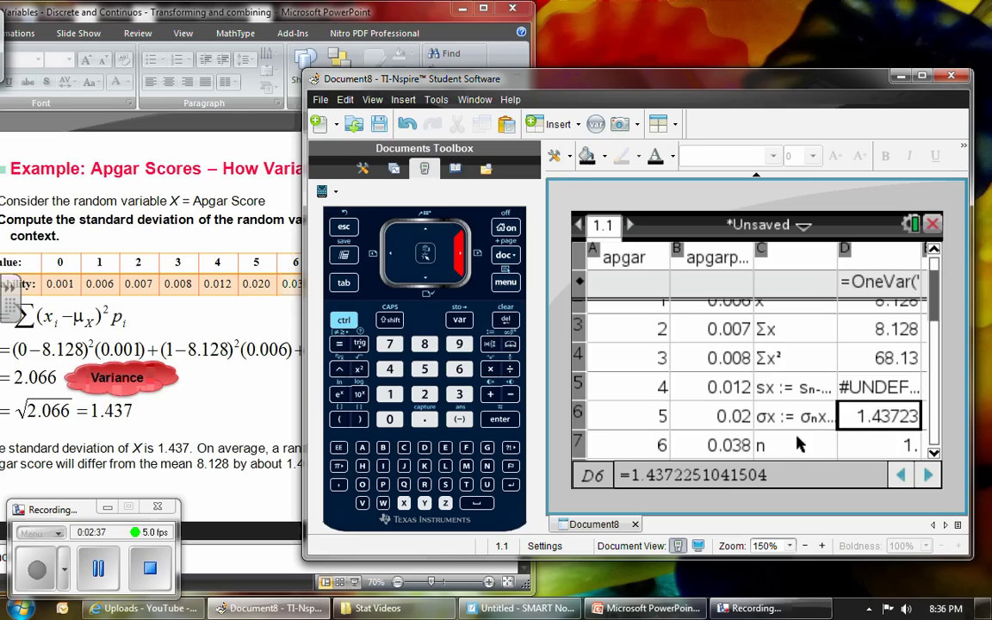
key(Down)
key(Down)
key(Down)
key(Down)
key(Down)
key(Down)
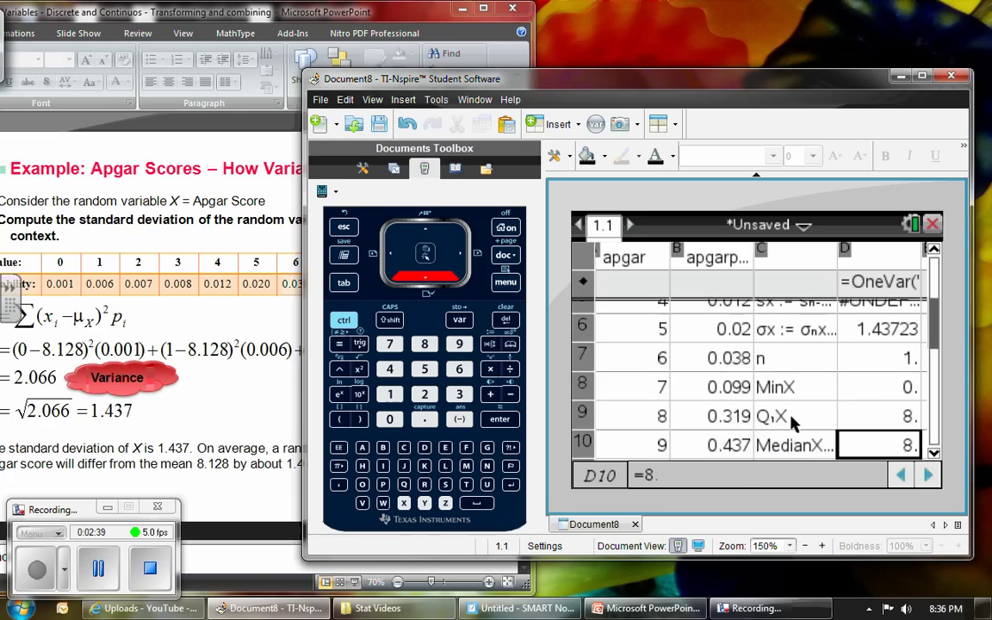
key(Down)
key(Down)
key(Up)
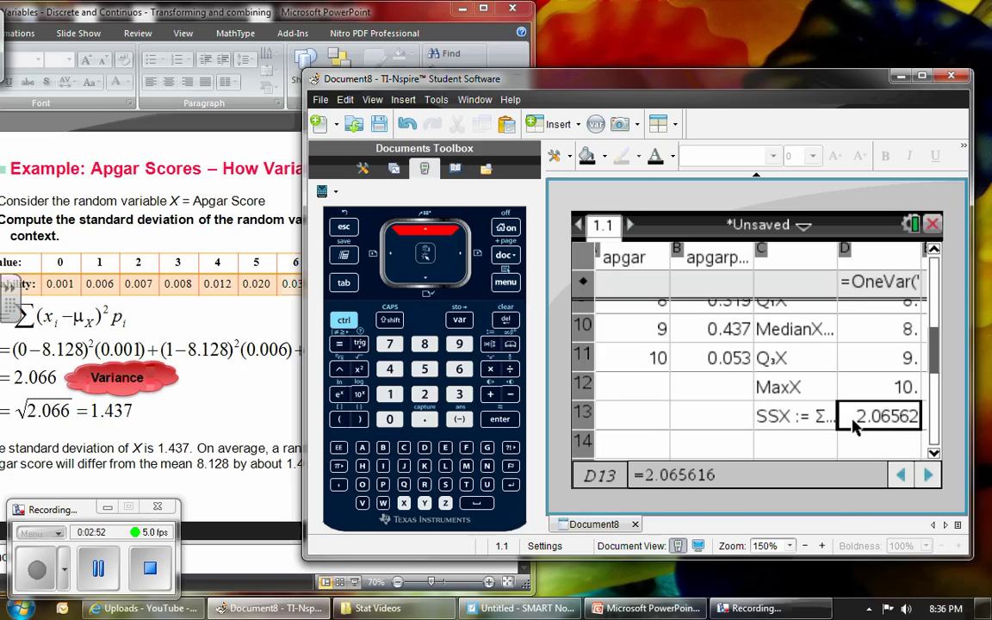
key(Up)
key(Up)
key(Up)
key(Up)
key(Up)
key(Up)
key(Up)
key(Up)
key(Up)
key(Up)
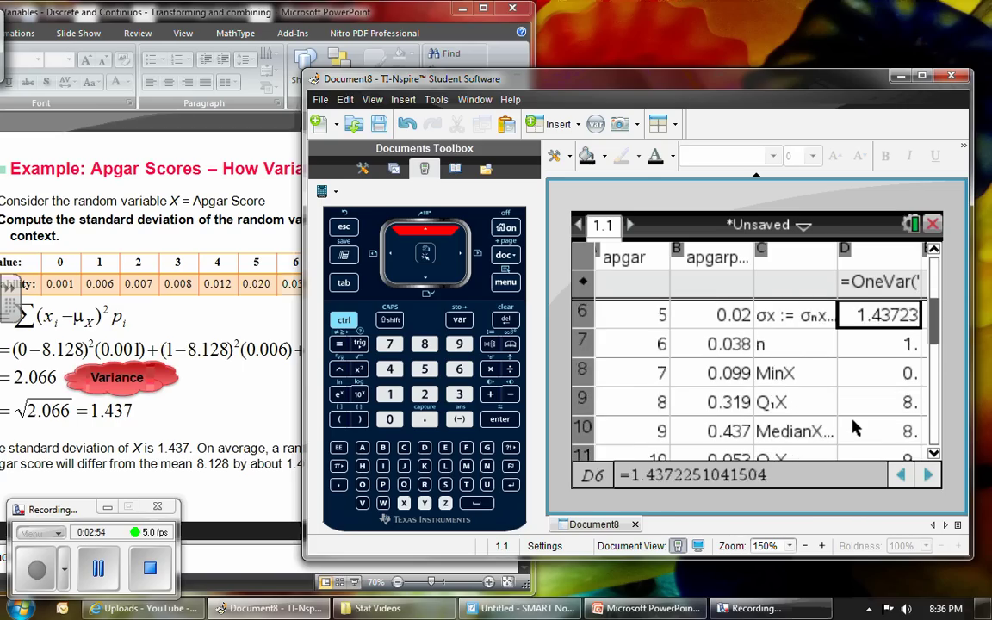
key(Up)
key(Up)
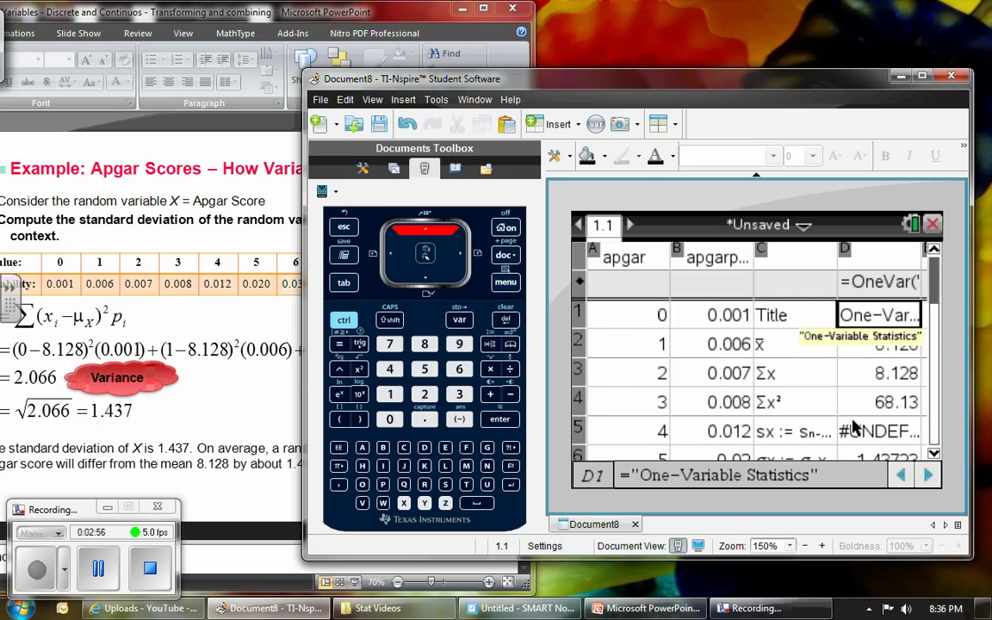
key(Left)
key(Left)
key(Left)
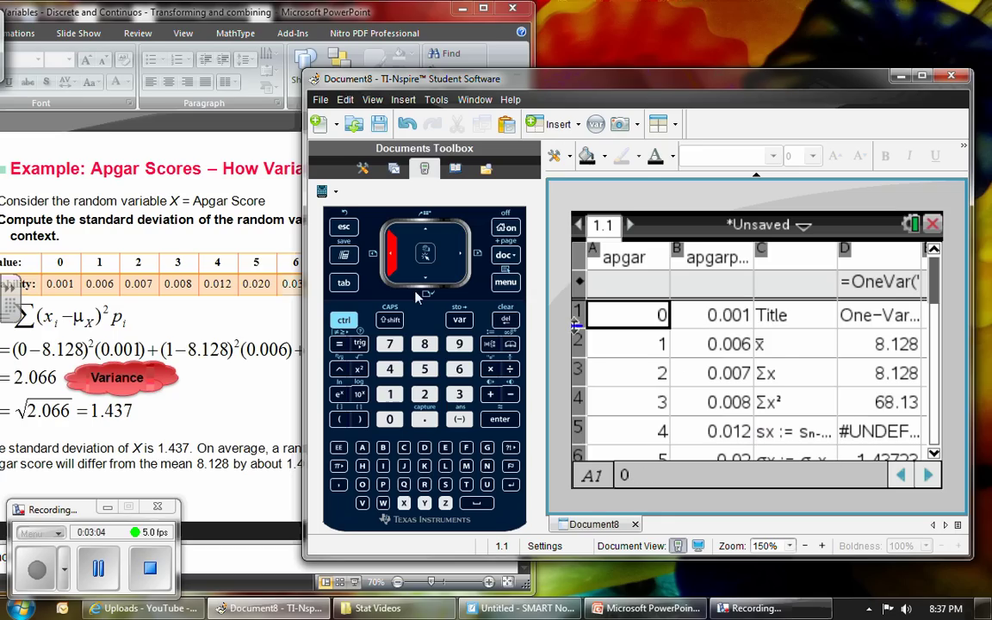
- Insert a Data & Statistics page and plot apgar on the horizontal axis
click(345, 319)
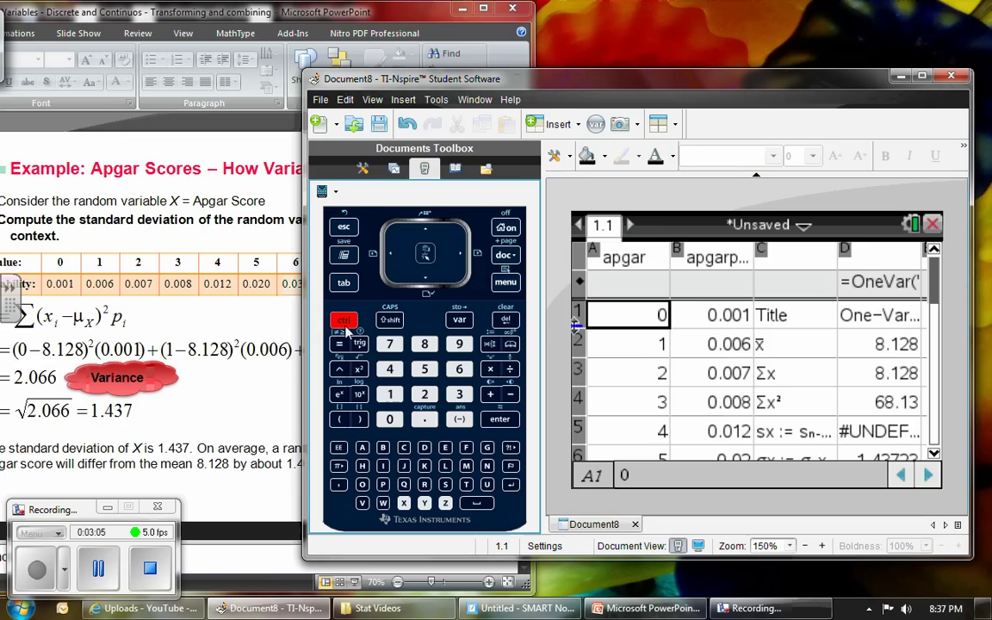
click(506, 256)
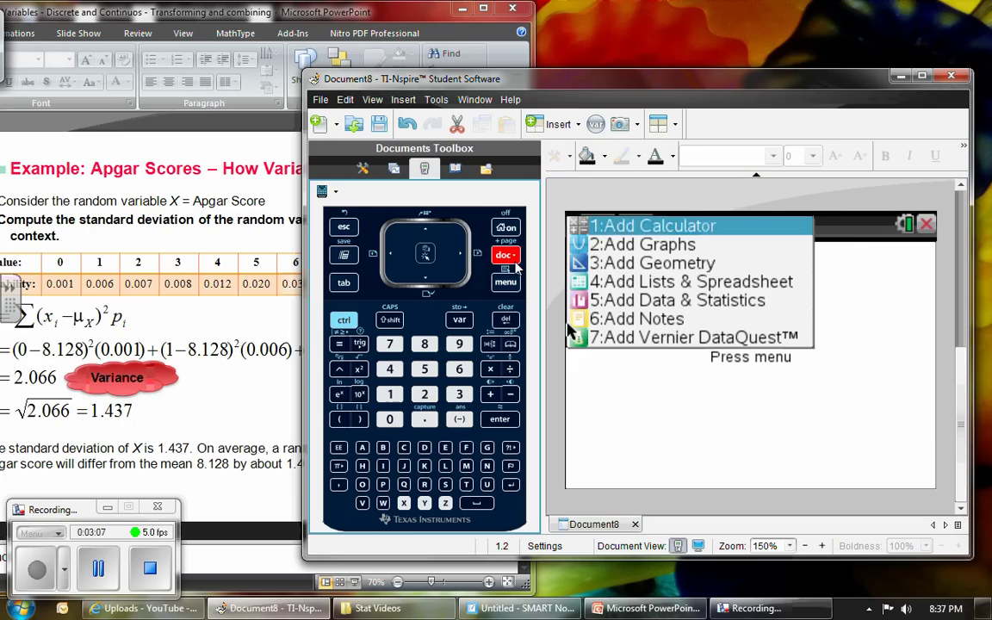
click(677, 308)
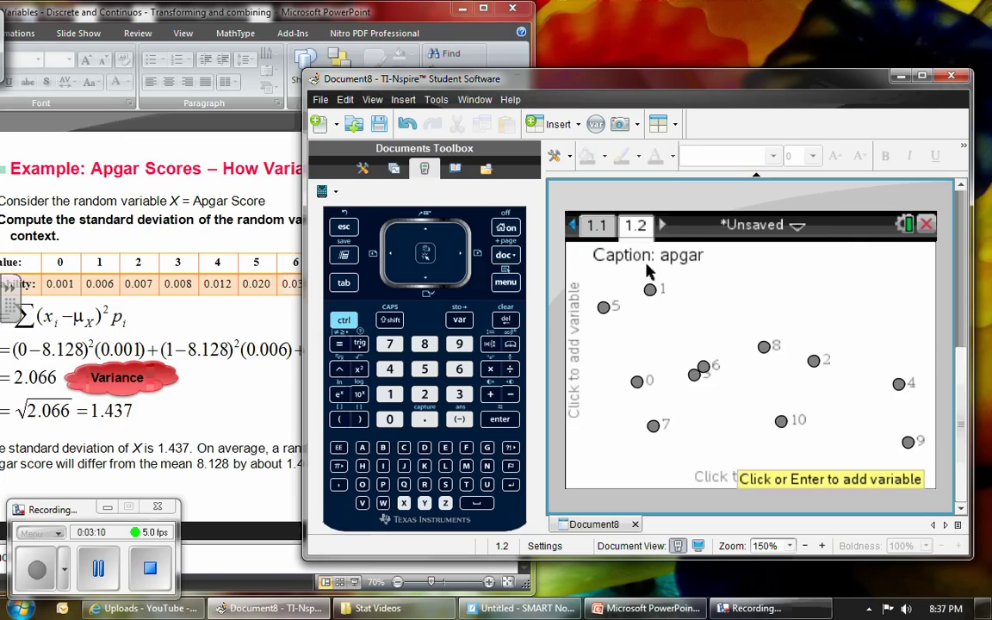
click(716, 465)
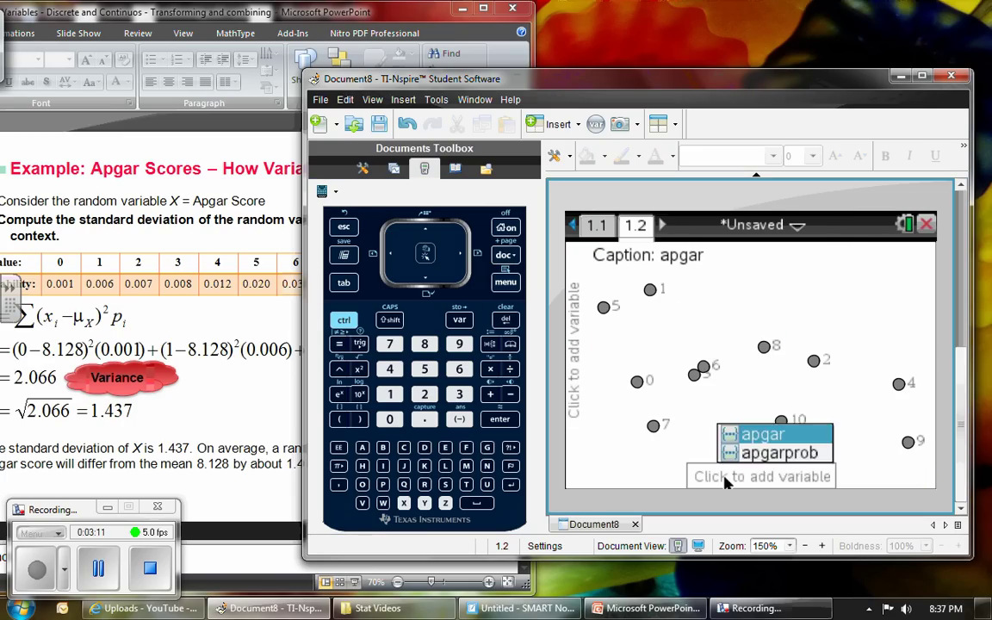
click(763, 435)
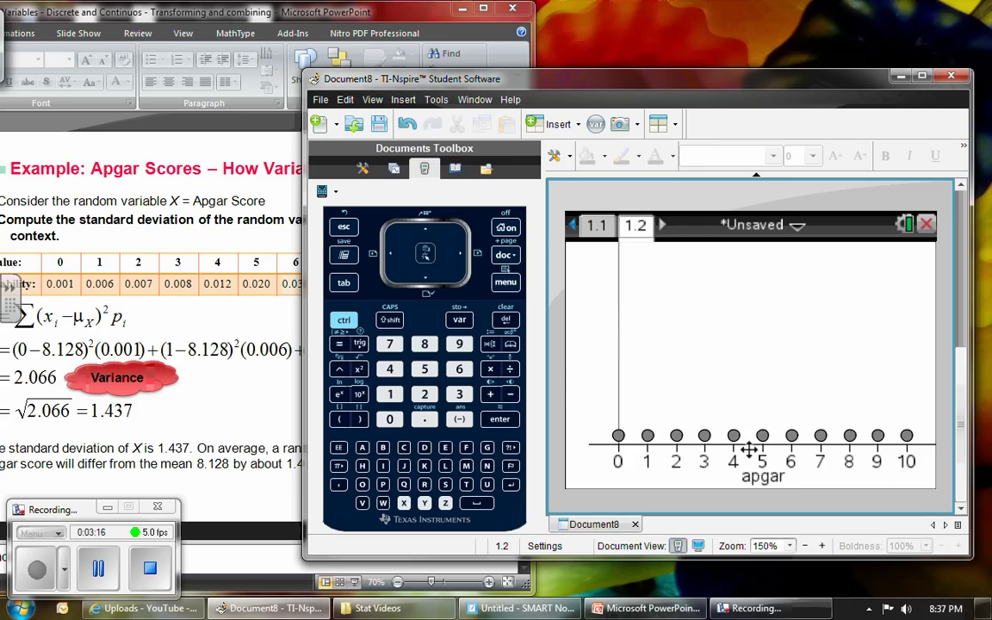
- Add apgarprob as the Y summary list, giving an apgar histogram peaking at 0.437
mouse_move(571, 312)
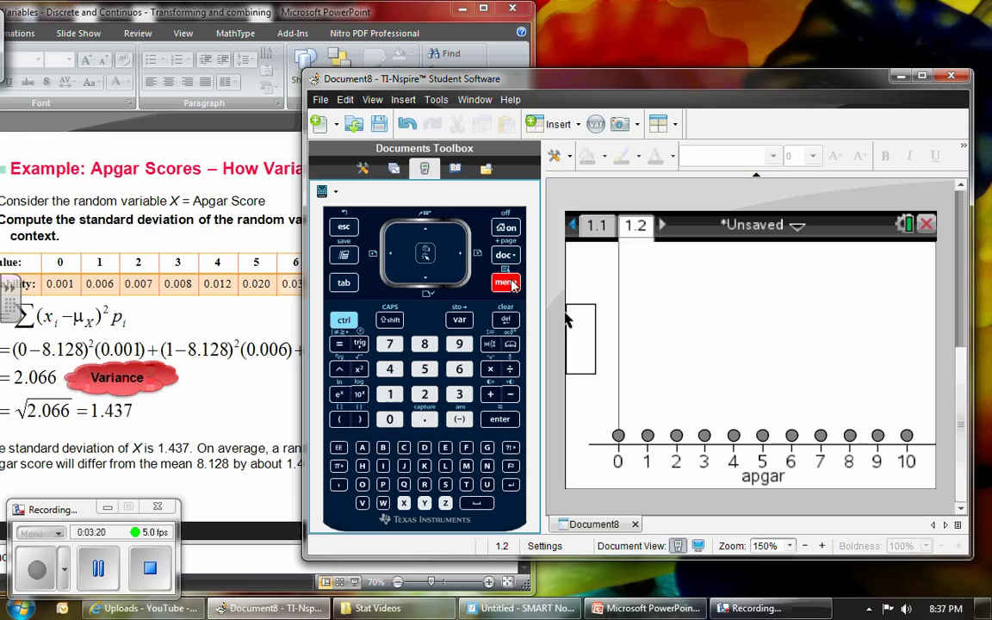
click(344, 319)
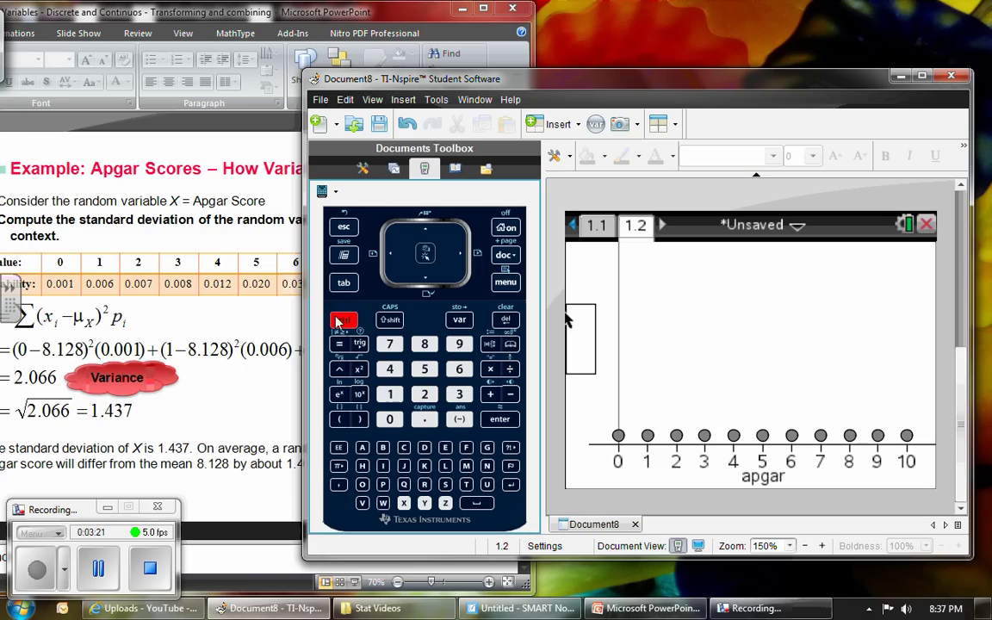
click(506, 284)
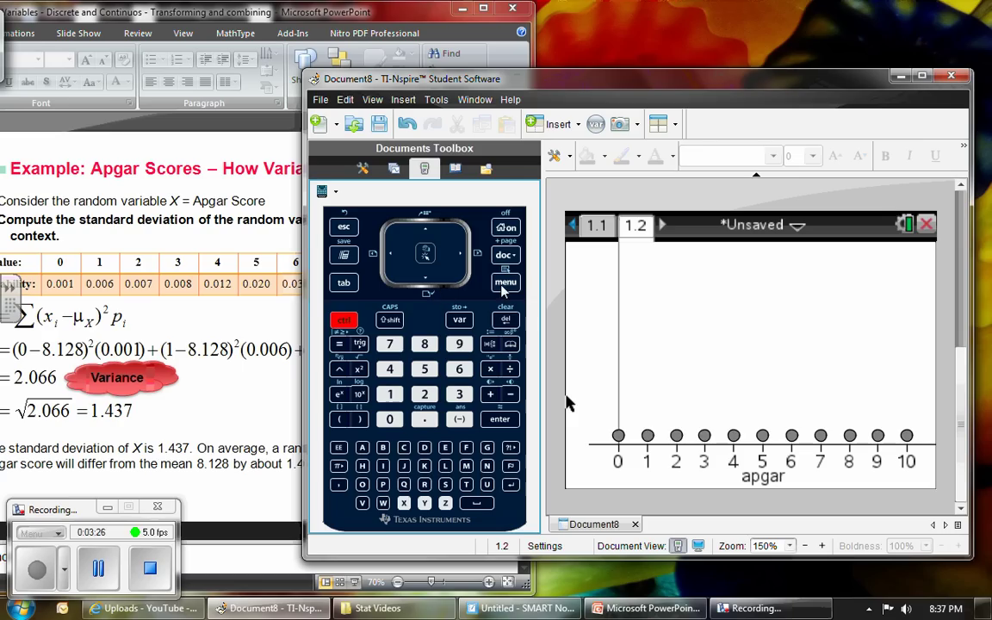
right_click(568, 401)
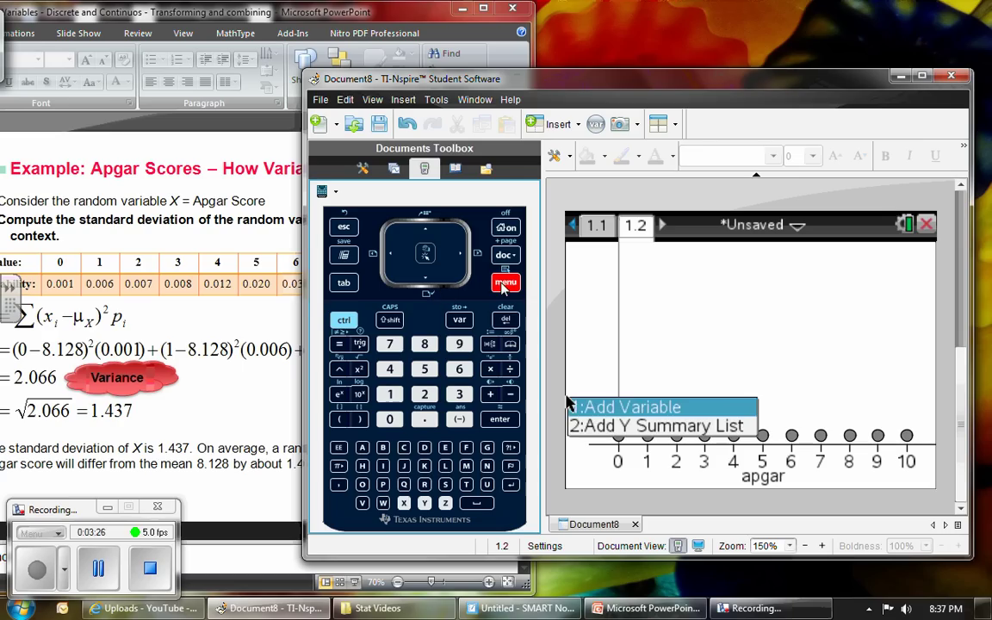
click(640, 433)
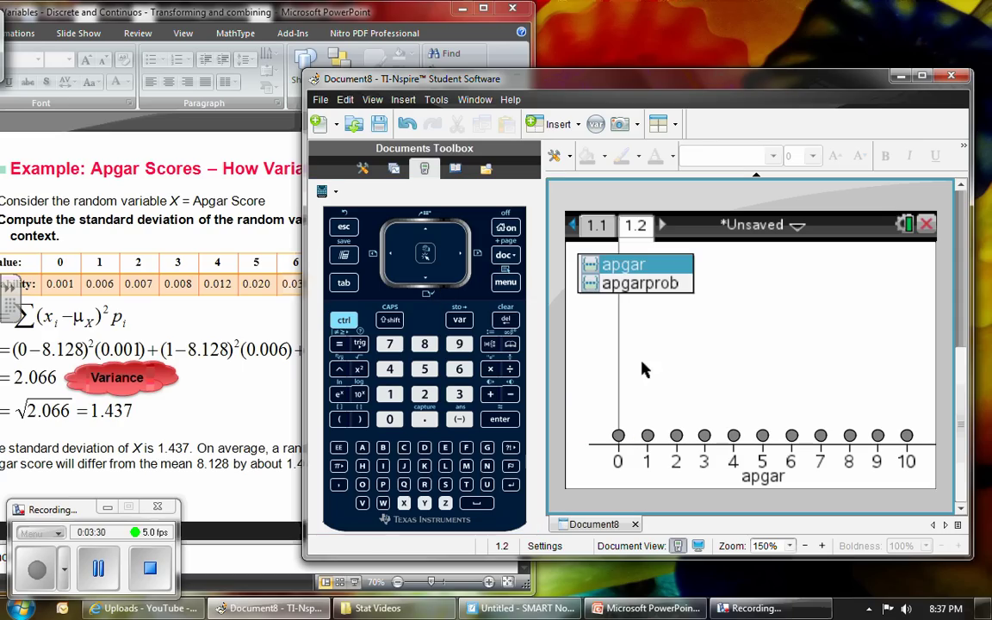
click(633, 284)
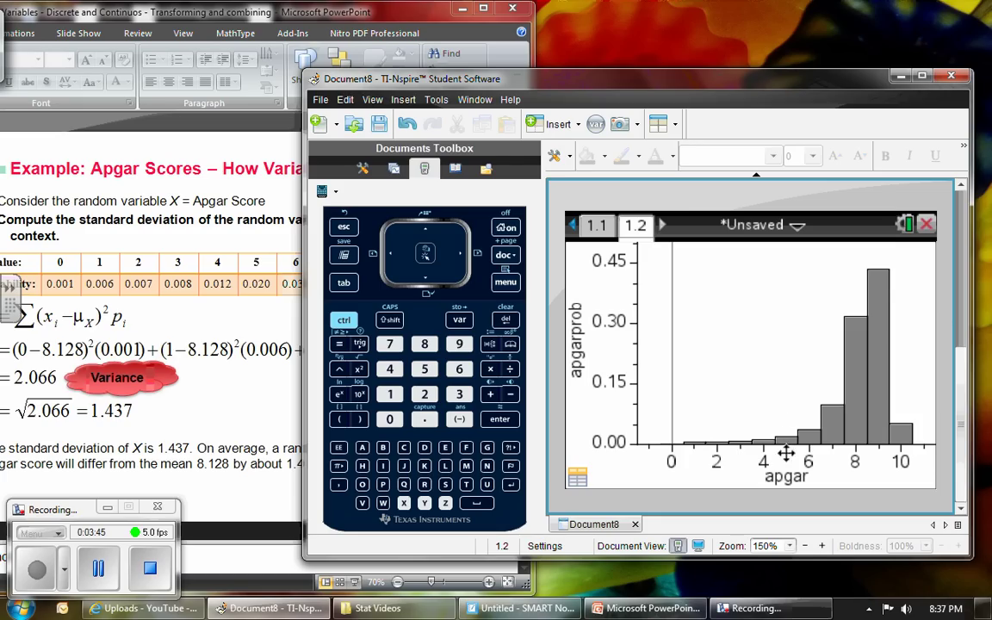
mouse_move(797, 440)
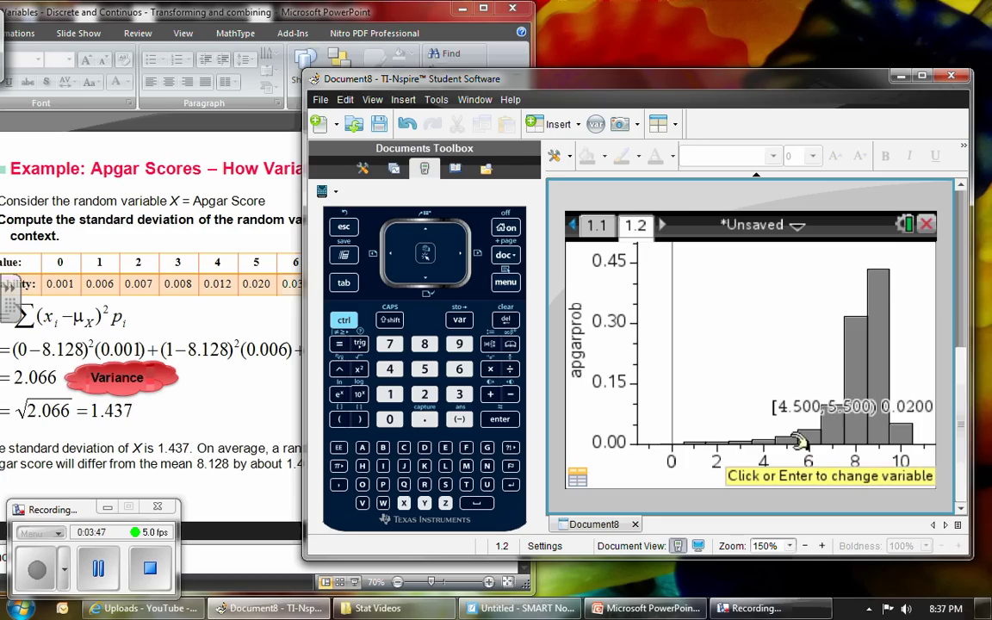